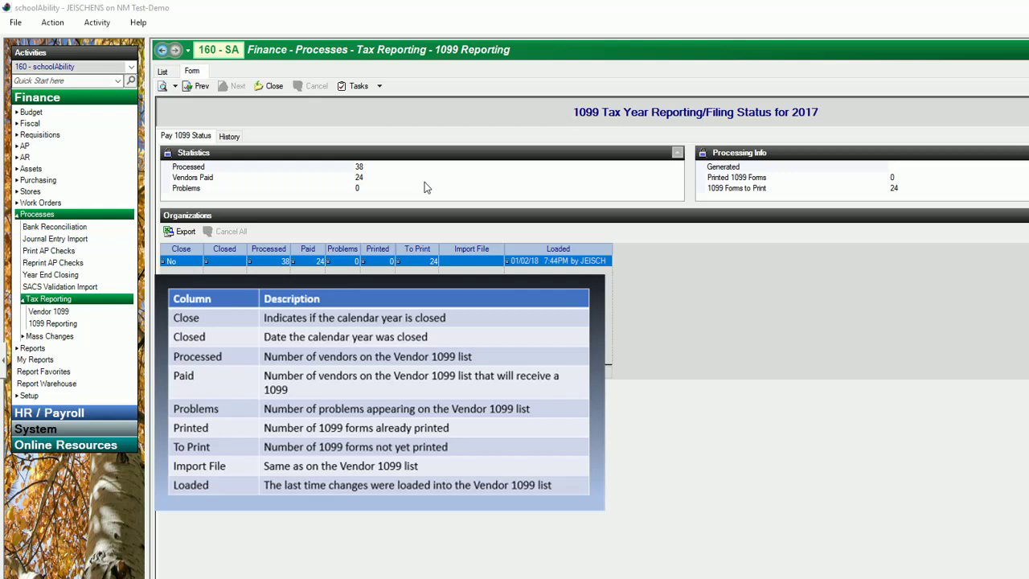
- Run the 1099 Vendor Log report for the 2017 tax year
{"action": "left_click", "coordinate": [174, 86]}
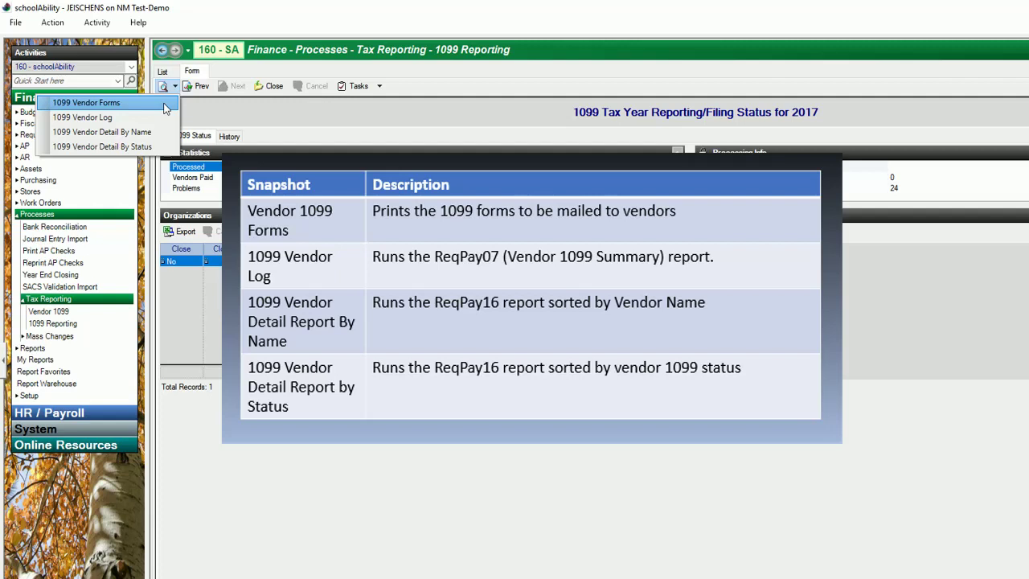
{"action": "left_click", "coordinate": [148, 118]}
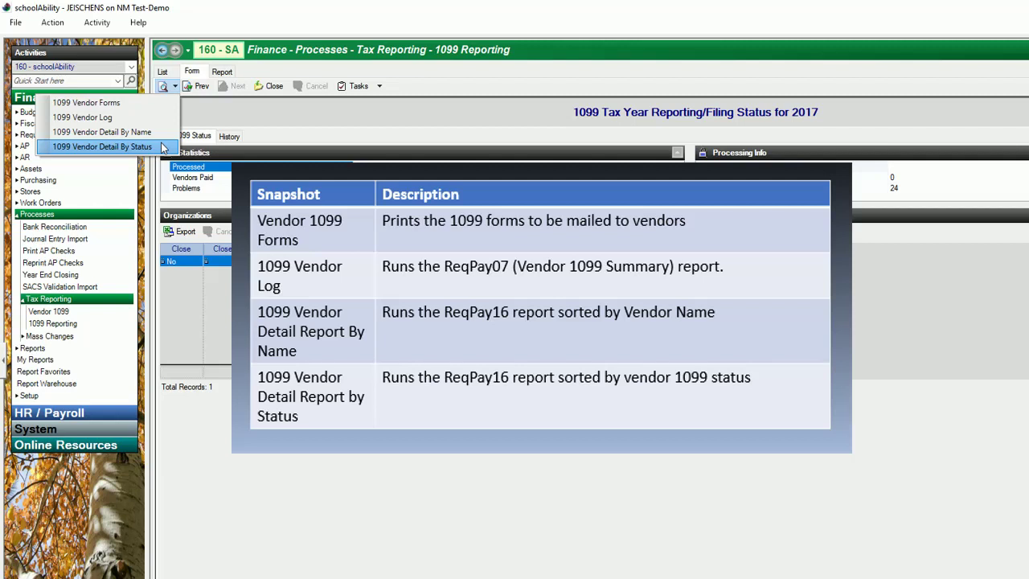
{"action": "left_click", "coordinate": [209, 119]}
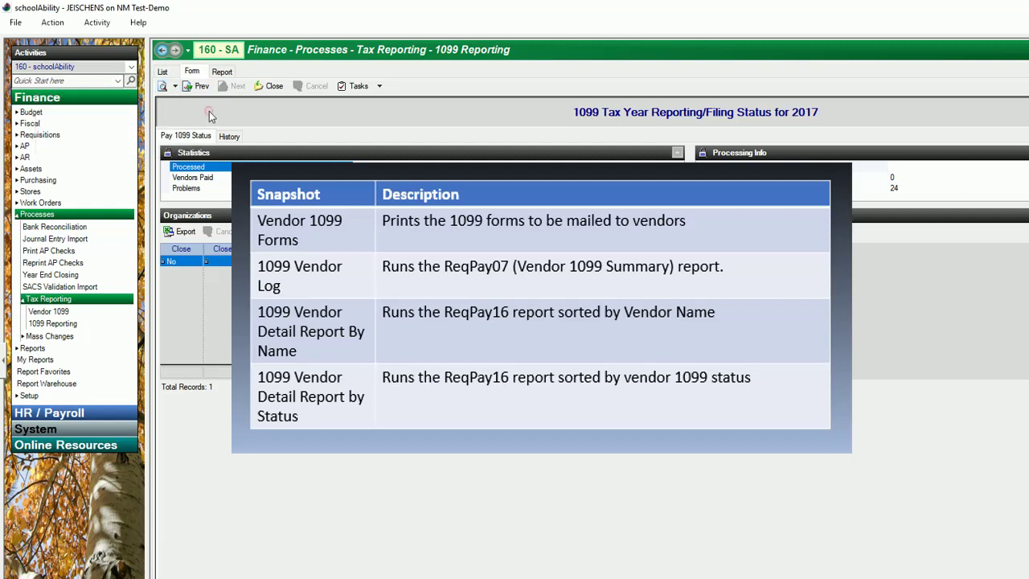
- Review the processing history of the 2017 1099 filing and return to its Pay 1099 Status view
{"action": "left_click", "coordinate": [231, 138]}
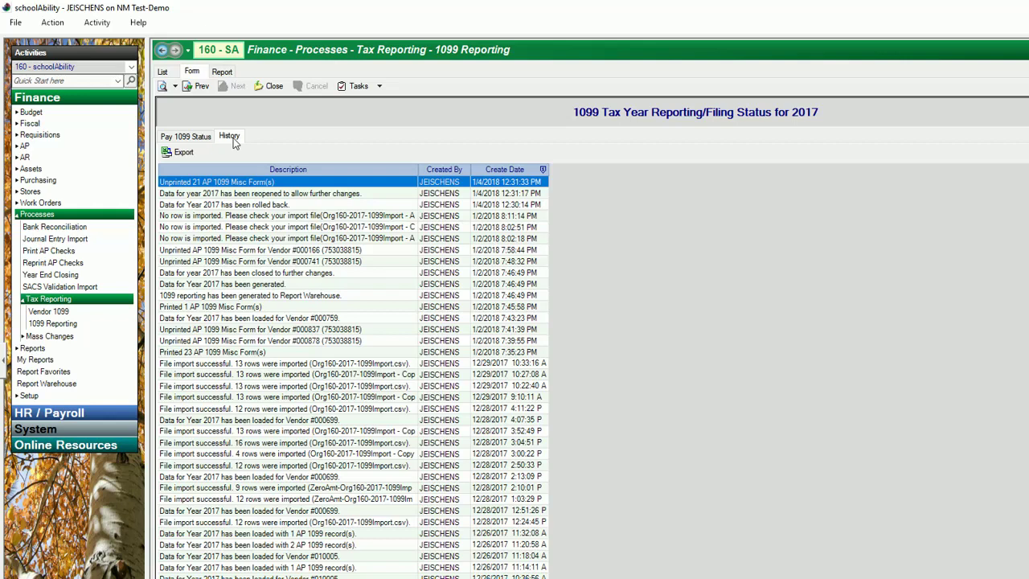
{"action": "left_click", "coordinate": [197, 136]}
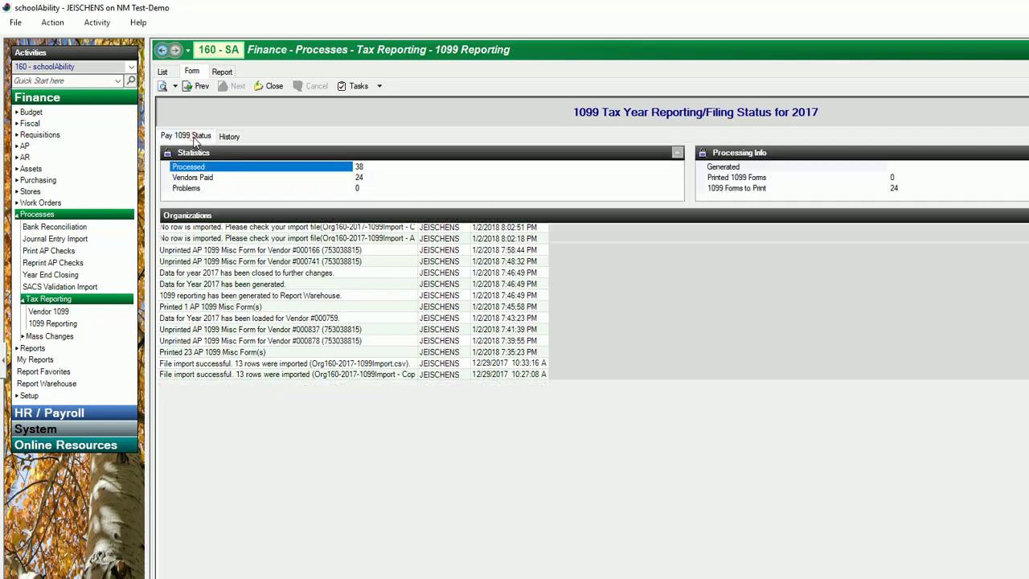
- Print the 1099 Vendor Forms for the 2017 tax year
{"action": "left_click", "coordinate": [174, 87]}
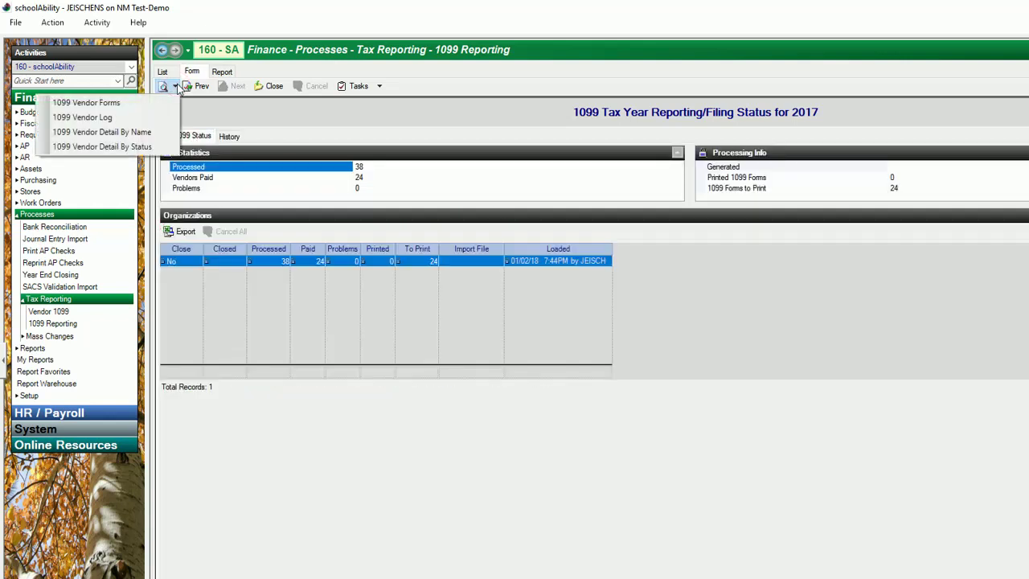
{"action": "left_click", "coordinate": [117, 104]}
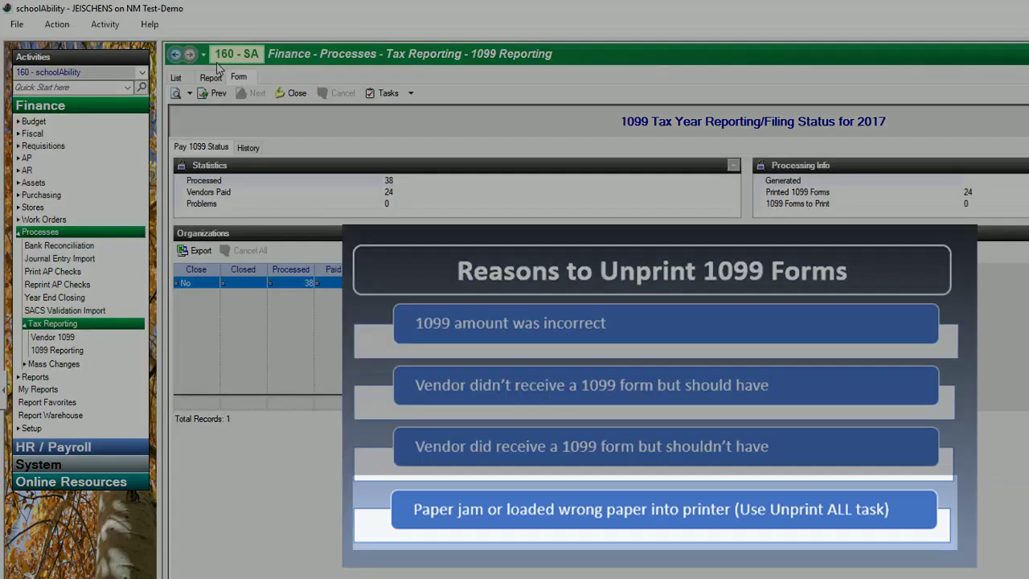
{"action": "left_click", "coordinate": [389, 93]}
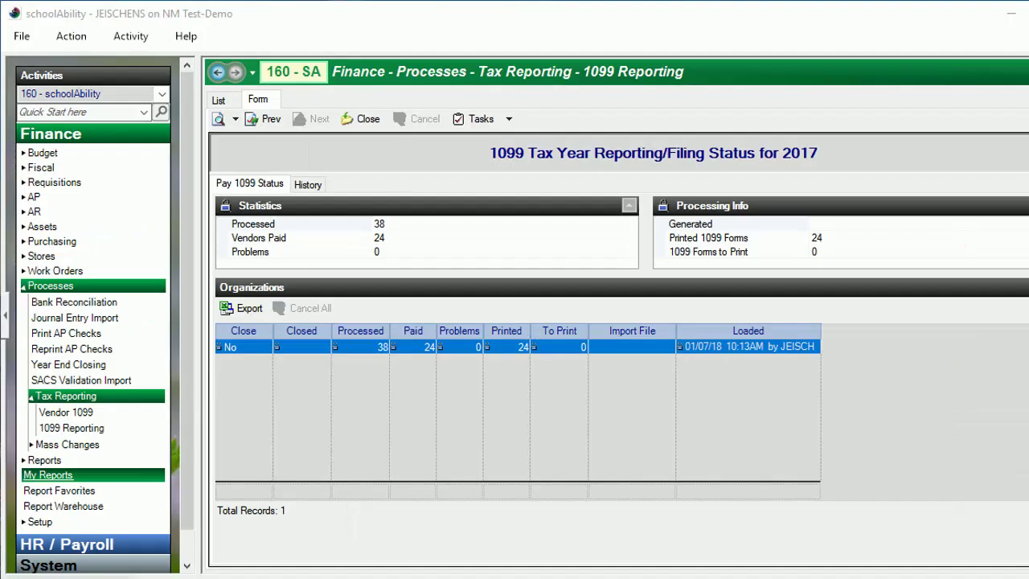
- Go to the Vendor 1099 activity using quick start code v1 and list the vendors for calendar year 2017
{"action": "left_click", "coordinate": [33, 111]}
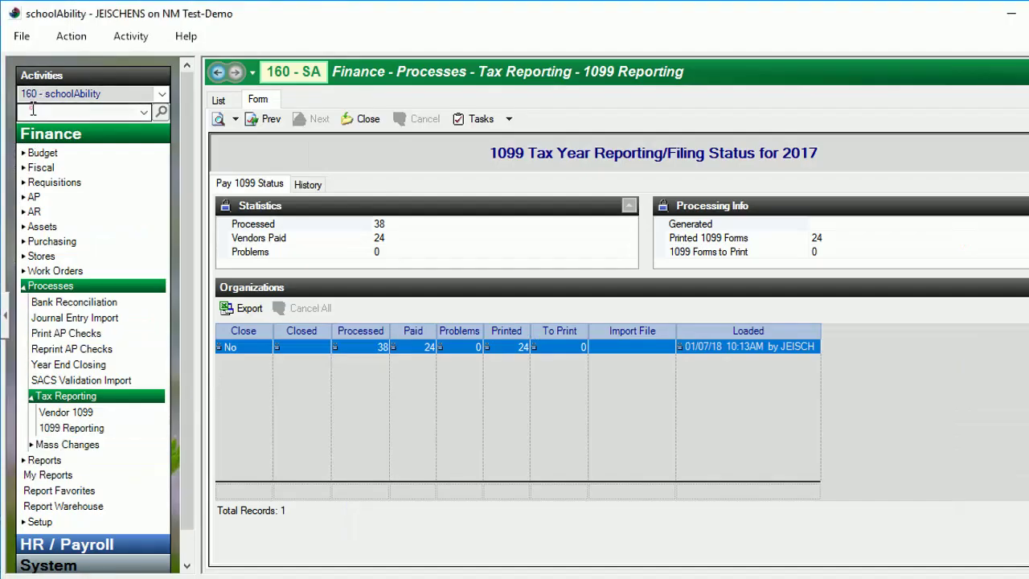
{"action": "type", "text": "v1"}
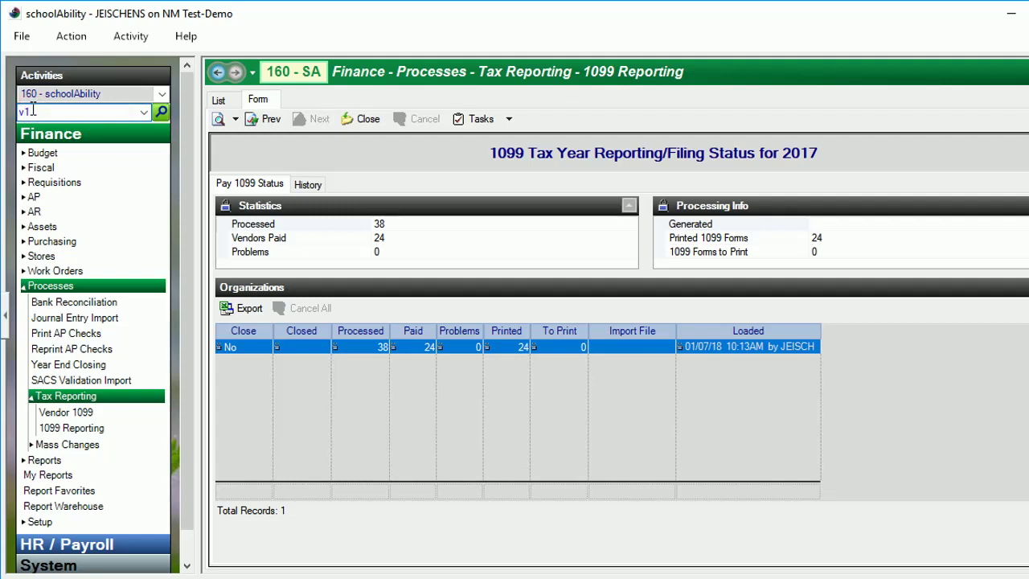
{"action": "key", "text": "Return"}
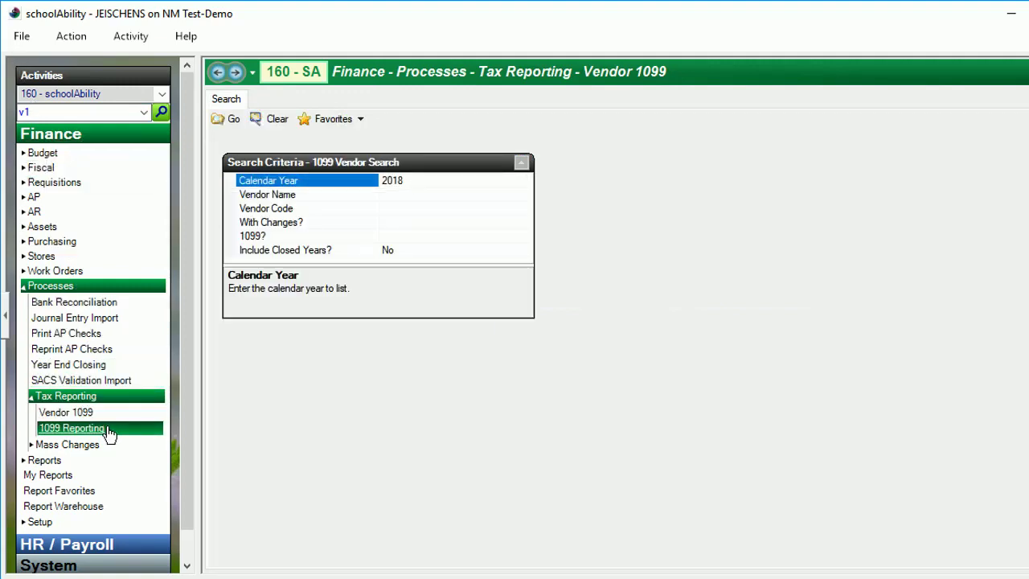
{"action": "key", "text": "BackSpace"}
{"action": "type", "text": "7"}
{"action": "key", "text": "Tab"}
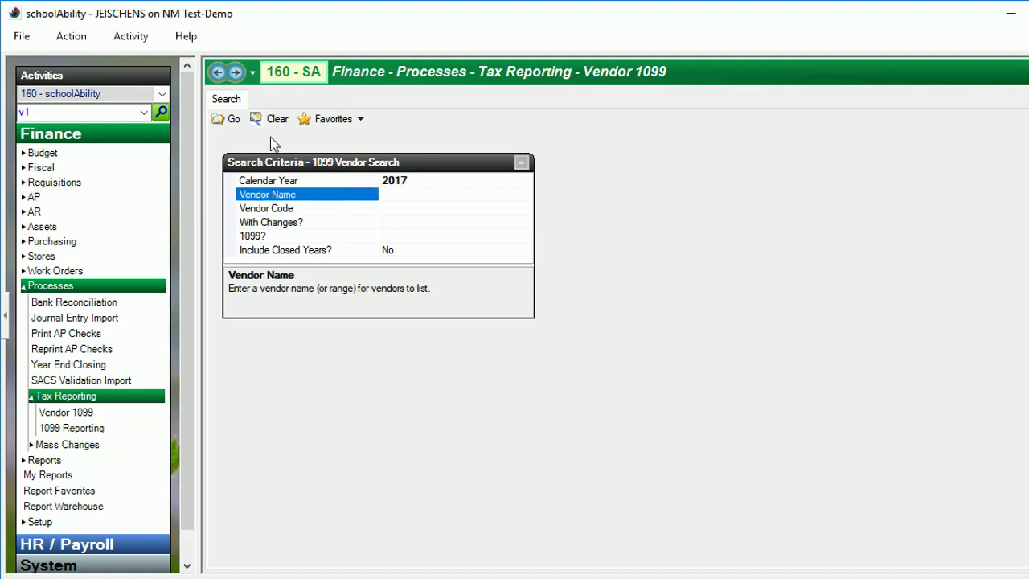
{"action": "left_click", "coordinate": [230, 121]}
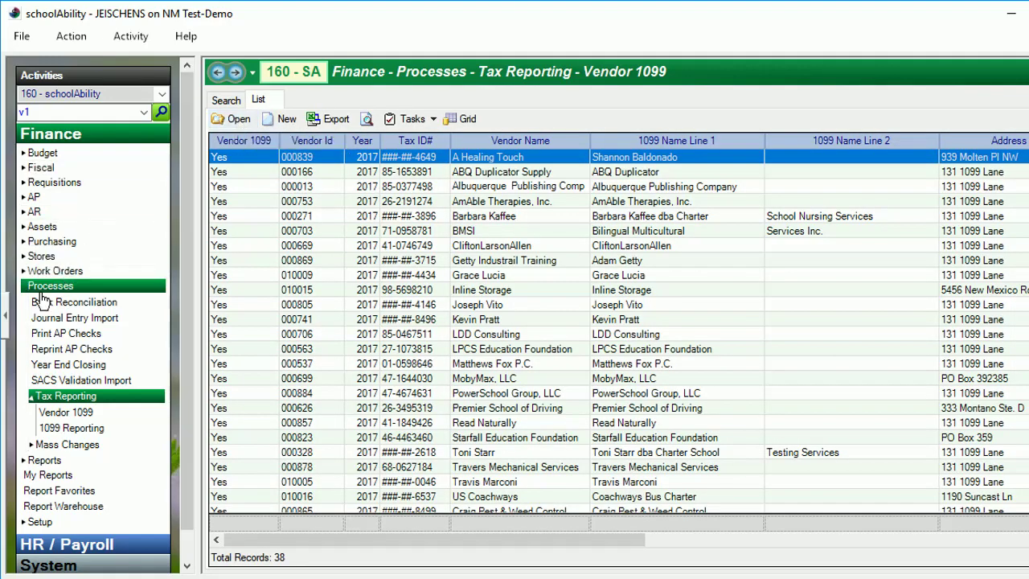
- Collapse the activities pane, sort the vendor list by name in descending order, and check the Travers Mechanical Services 1099 status
{"action": "left_click", "coordinate": [4, 317]}
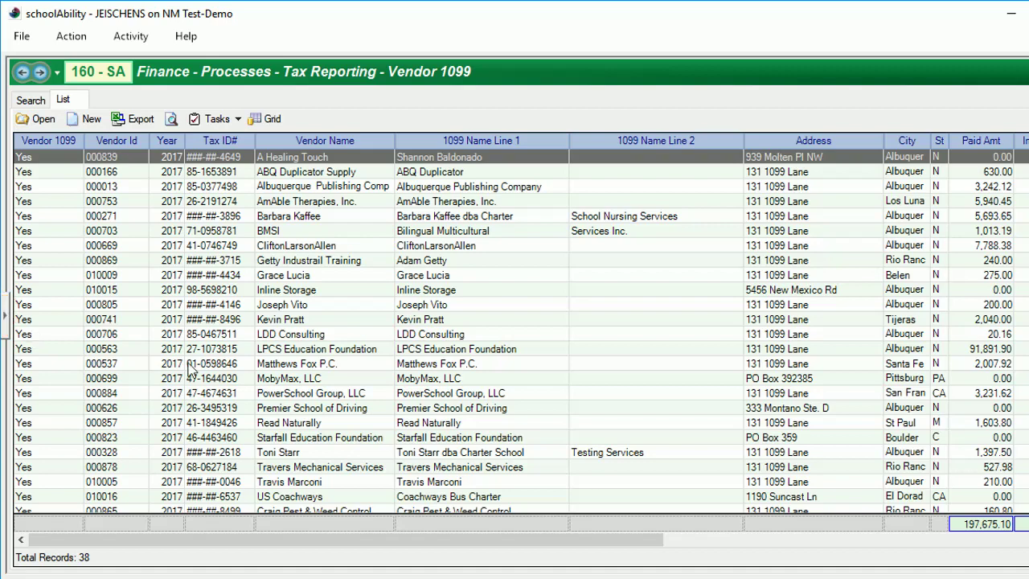
{"action": "left_click", "coordinate": [288, 141]}
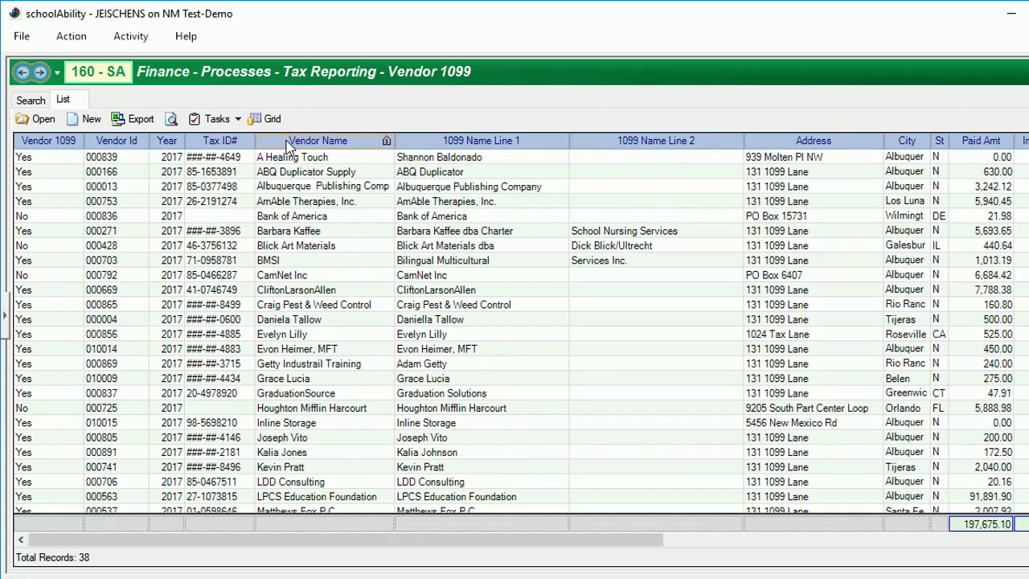
{"action": "left_click", "coordinate": [288, 143]}
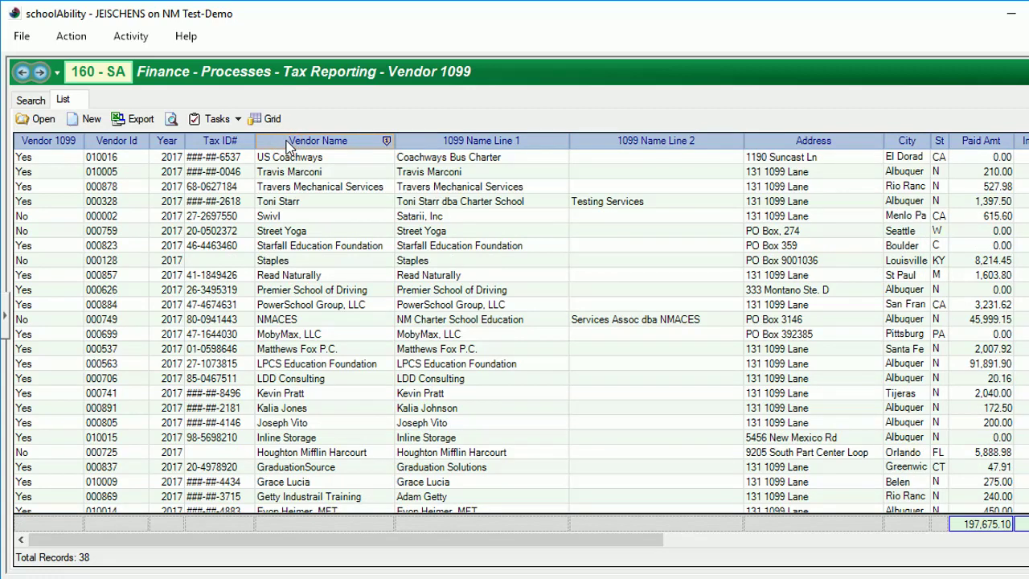
{"action": "left_click", "coordinate": [301, 189]}
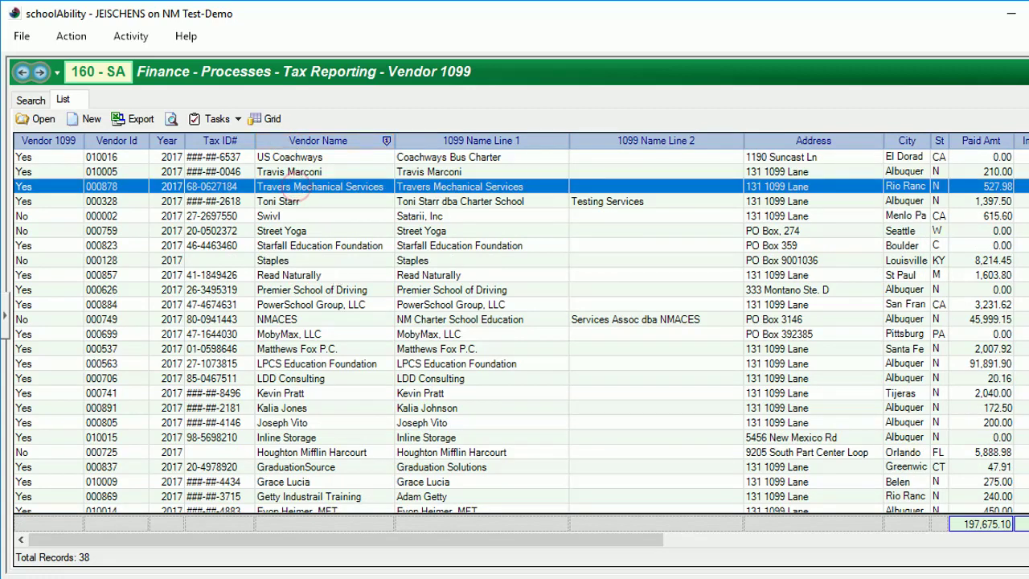
{"action": "left_click_drag", "start_coordinate": [486, 537], "coordinate": [618, 577]}
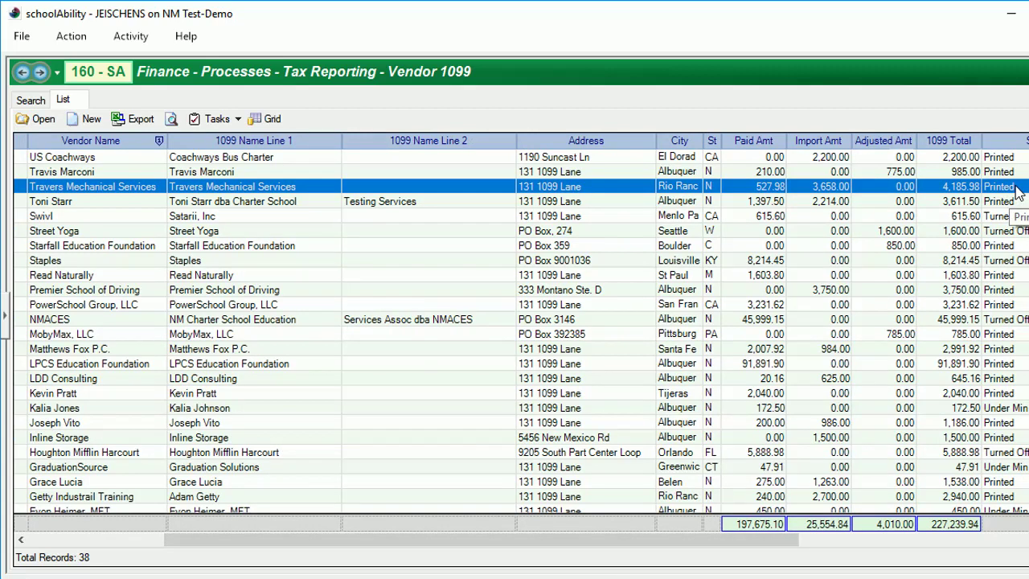
- Open the Travers Mechanical Services 1099 record and unprint it to allow reprinting
{"action": "double_click", "coordinate": [215, 189]}
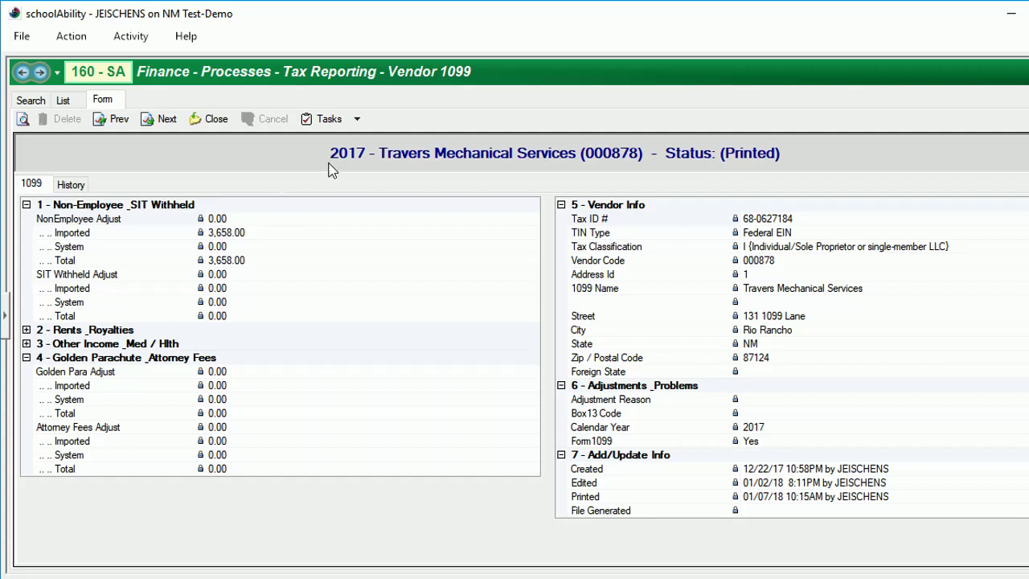
{"action": "left_click", "coordinate": [356, 119]}
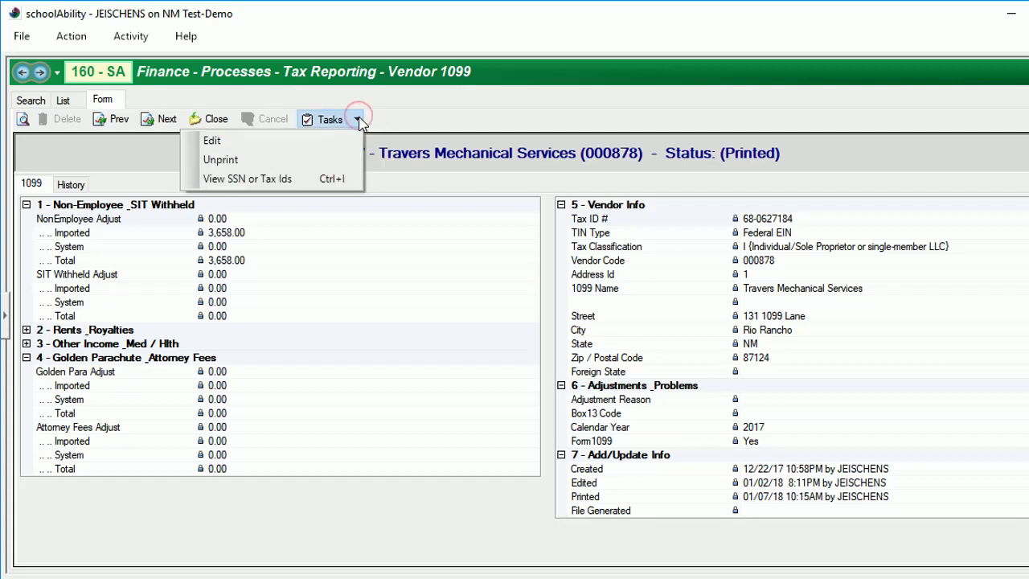
{"action": "left_click", "coordinate": [346, 160]}
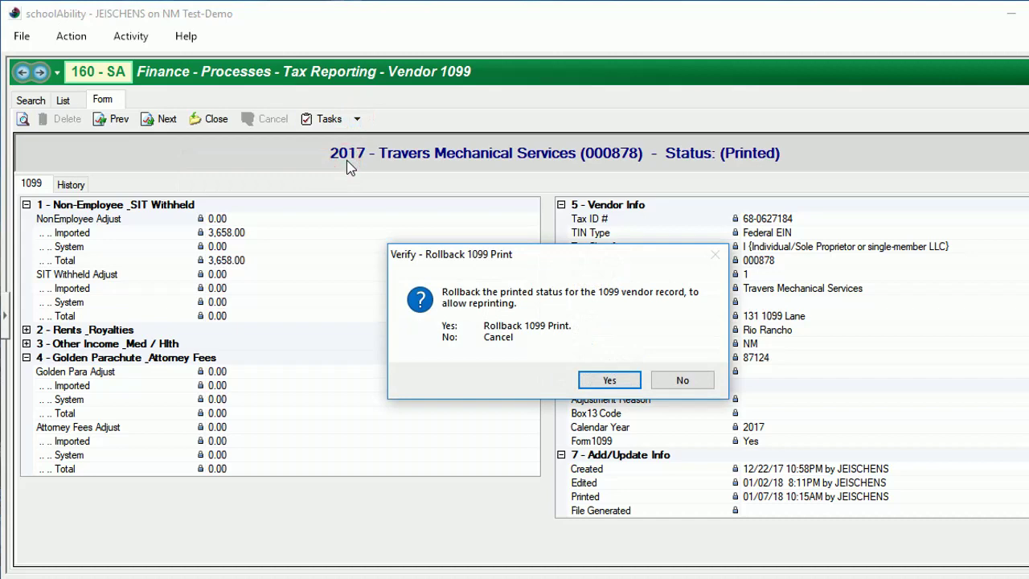
{"action": "left_click", "coordinate": [605, 380]}
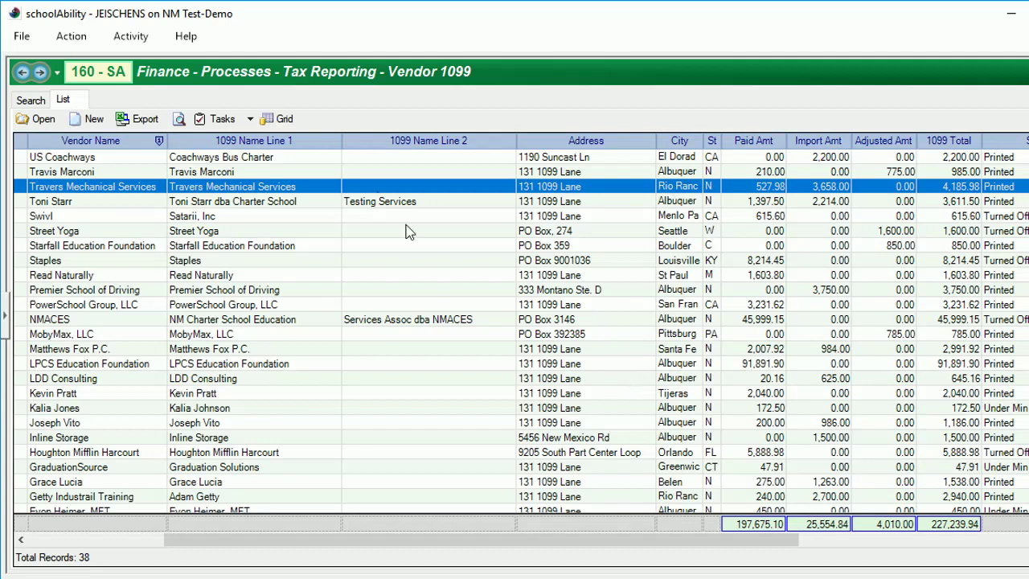
- Edit the Travers Mechanical Services 1099 with a NonEmployee Adjust of -1025.56 and the adjustment reason "Check included twice in totals", and save it
{"action": "double_click", "coordinate": [226, 189]}
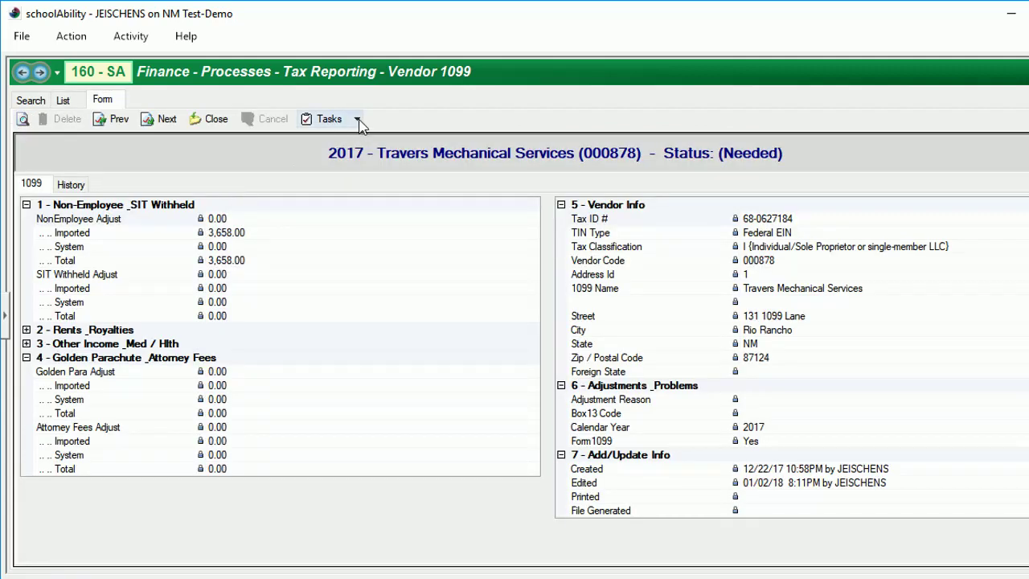
{"action": "left_click", "coordinate": [357, 119]}
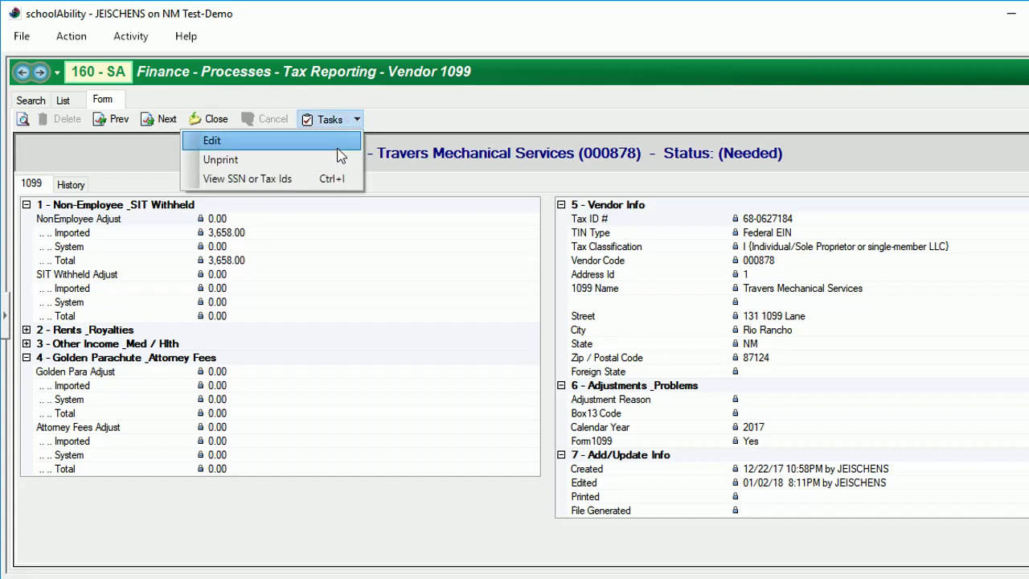
{"action": "left_click", "coordinate": [339, 147]}
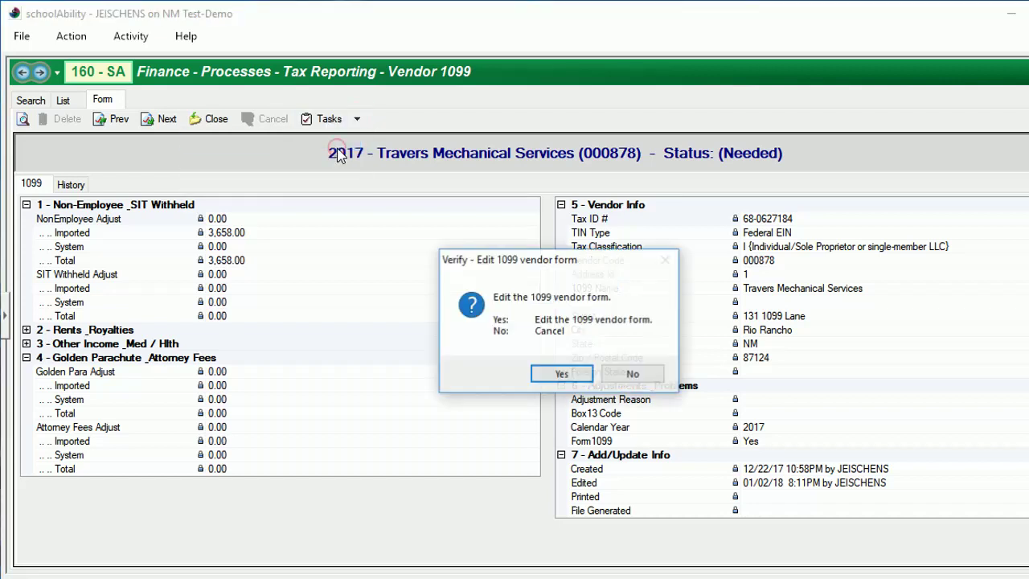
{"action": "left_click", "coordinate": [562, 375]}
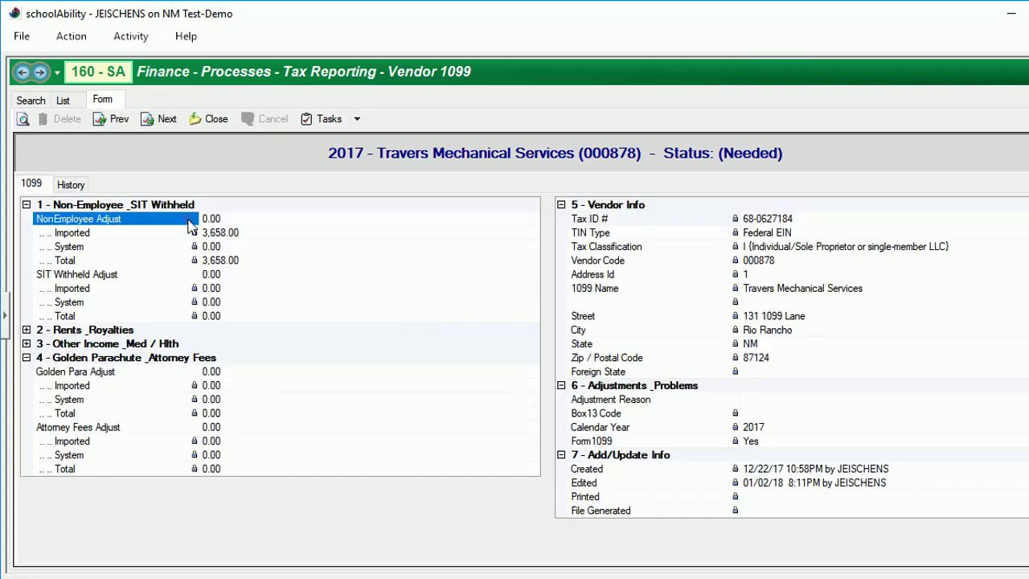
{"action": "left_click", "coordinate": [189, 219]}
{"action": "type", "text": "-1025.56"}
{"action": "left_click", "coordinate": [666, 399]}
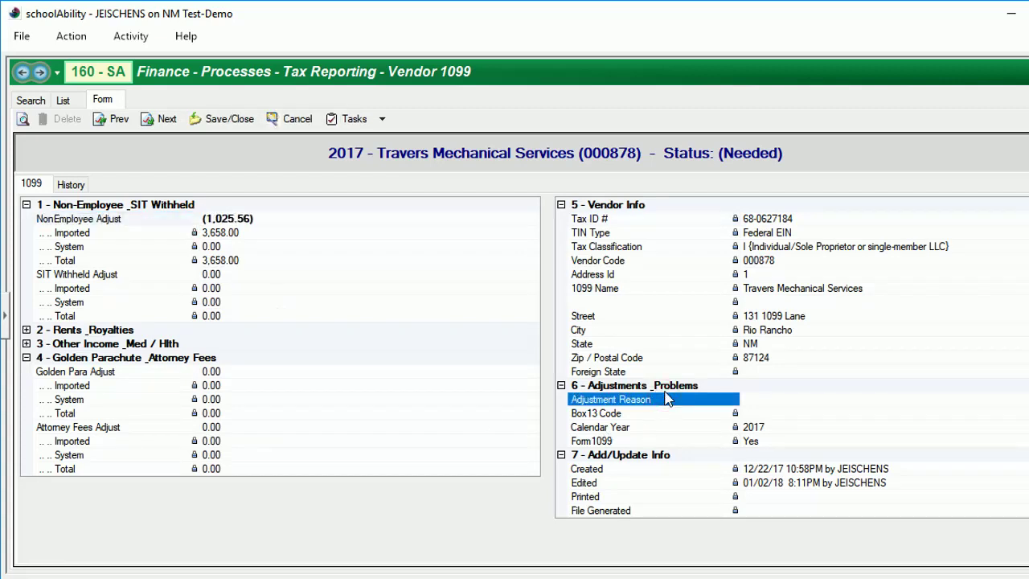
{"action": "type", "text": "Check included twice in totals"}
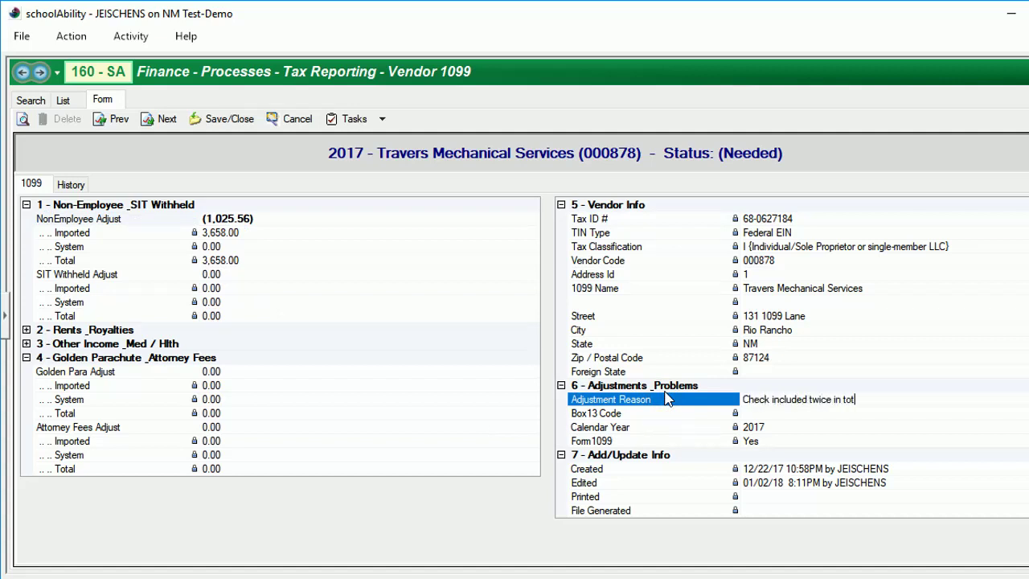
{"action": "left_click", "coordinate": [233, 121]}
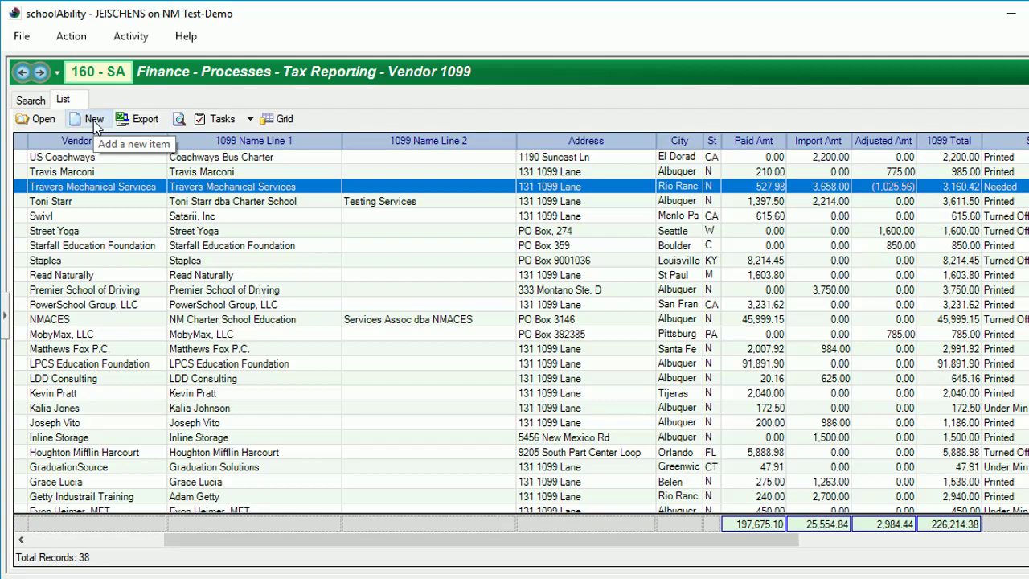
- Check the tasks available for the vendor list and sort the list by import amount in descending order
{"action": "left_click", "coordinate": [250, 120]}
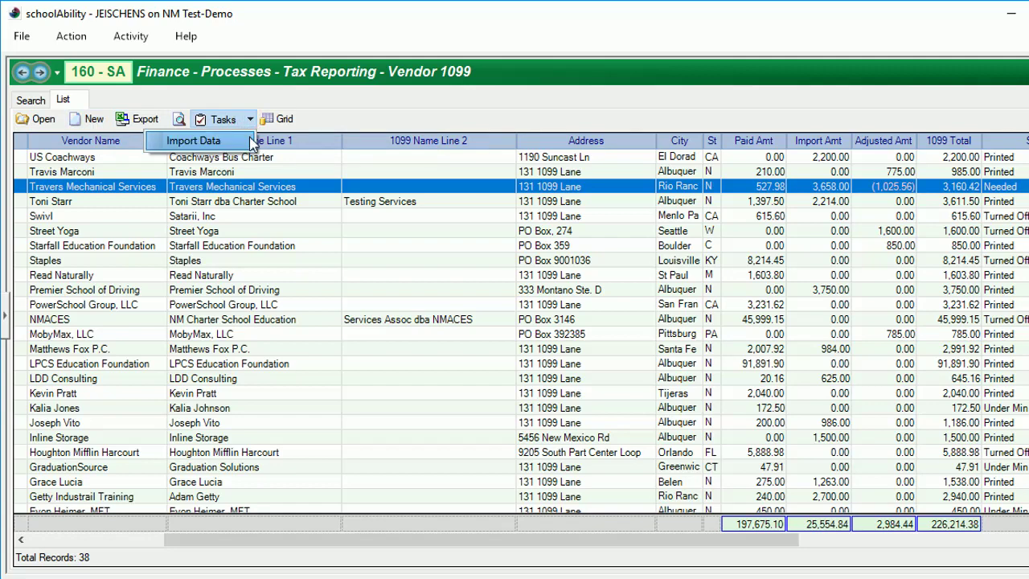
{"action": "left_click", "coordinate": [311, 157]}
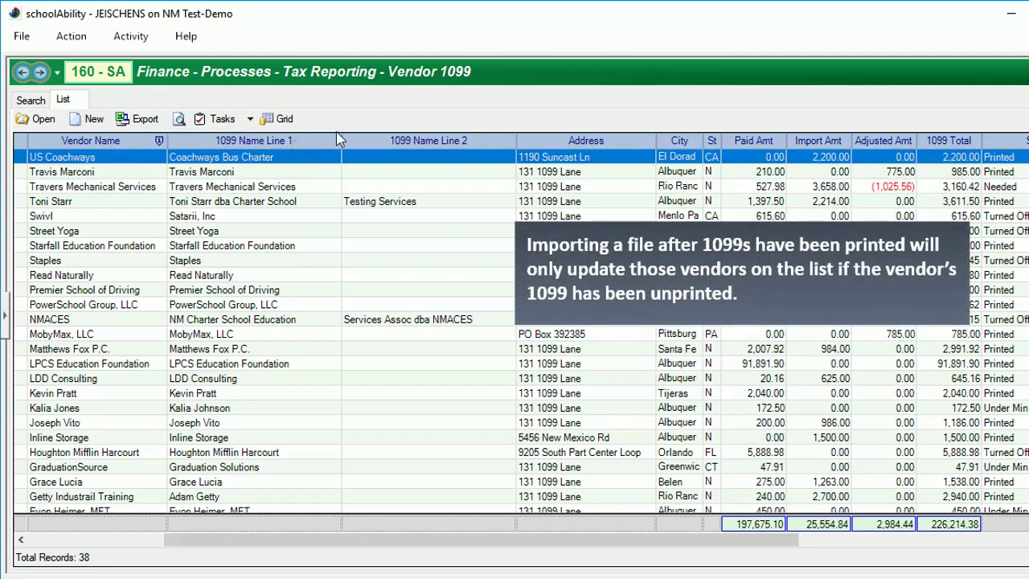
{"action": "left_click", "coordinate": [843, 143]}
{"action": "left_click", "coordinate": [843, 144]}
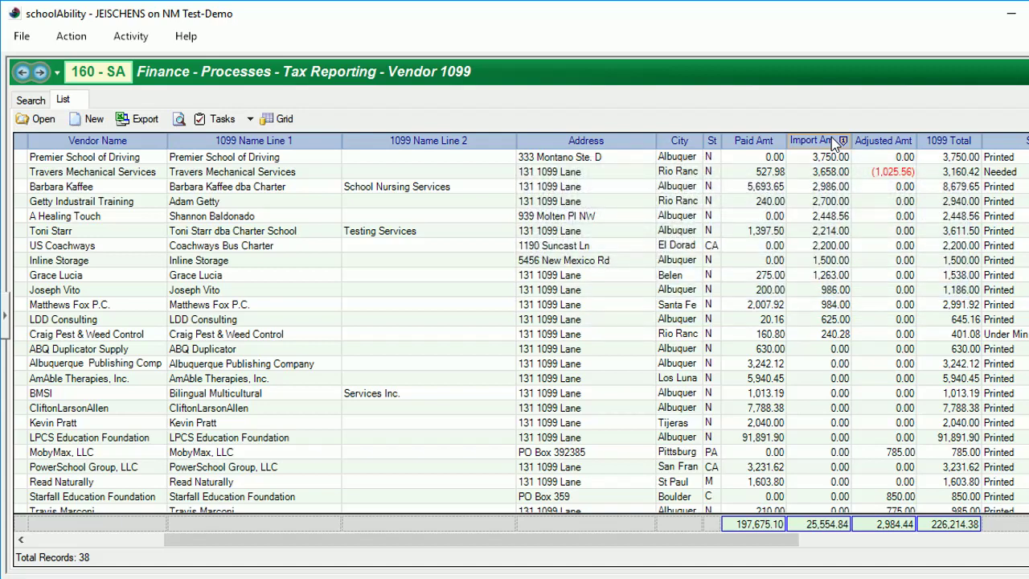
- Rerun the 2017 1099 vendor search and return to the 1099 Reporting list of tax years
{"action": "left_click", "coordinate": [32, 101]}
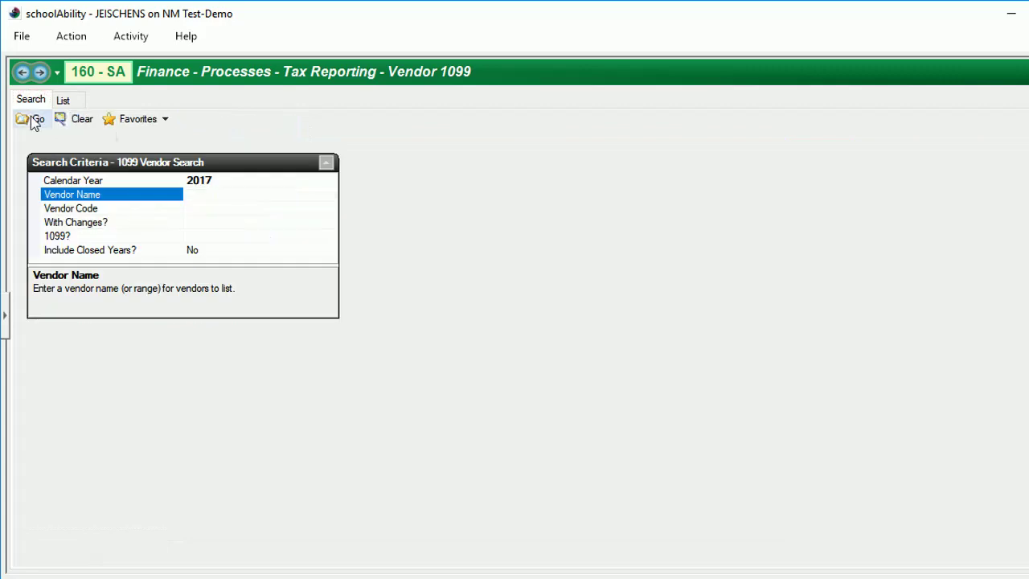
{"action": "left_click", "coordinate": [32, 120]}
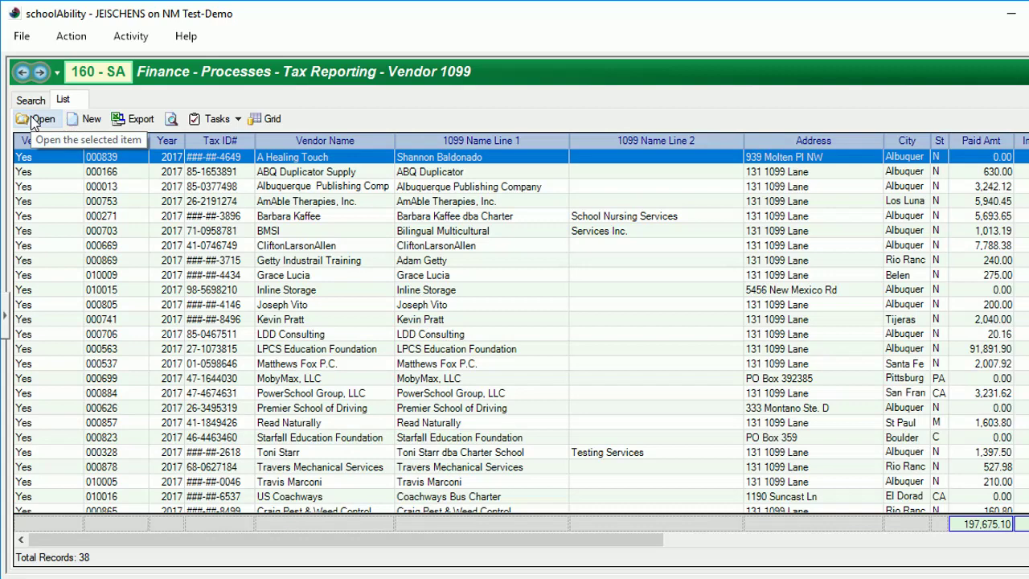
{"action": "left_click", "coordinate": [21, 75]}
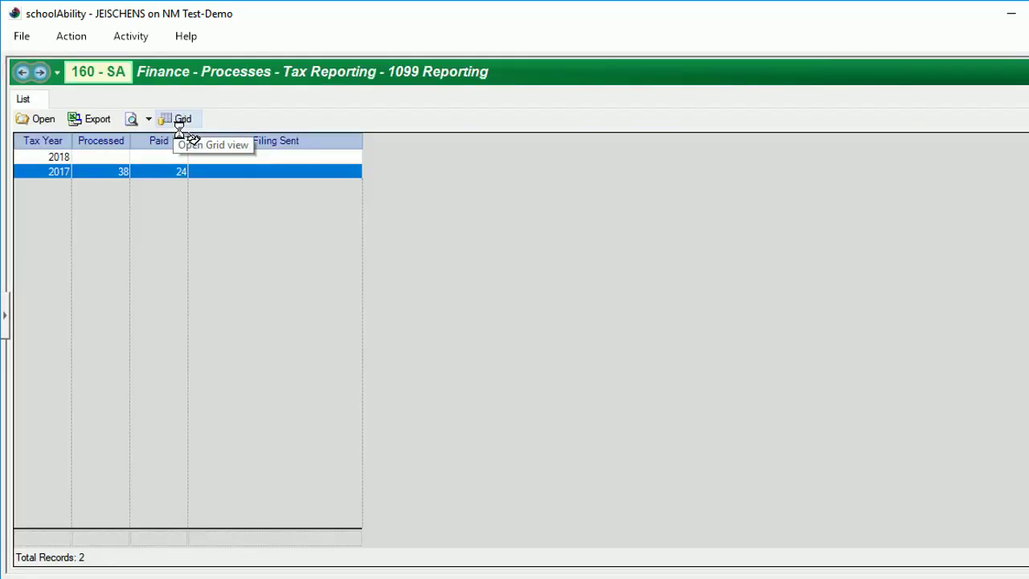
- Open the 2017 tax year record and print the remaining vendor 1099 form
{"action": "left_click", "coordinate": [43, 173]}
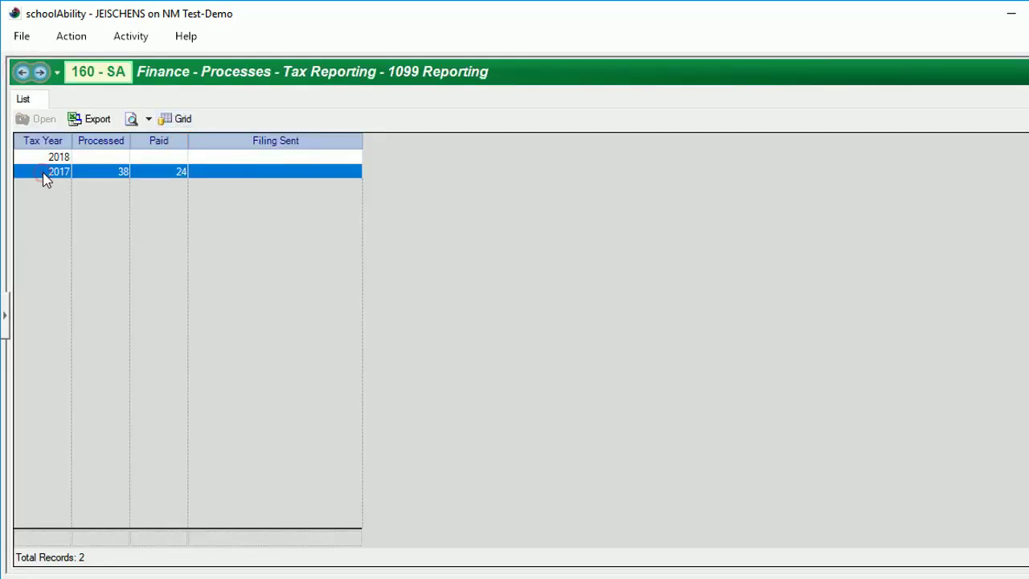
{"action": "double_click", "coordinate": [42, 173]}
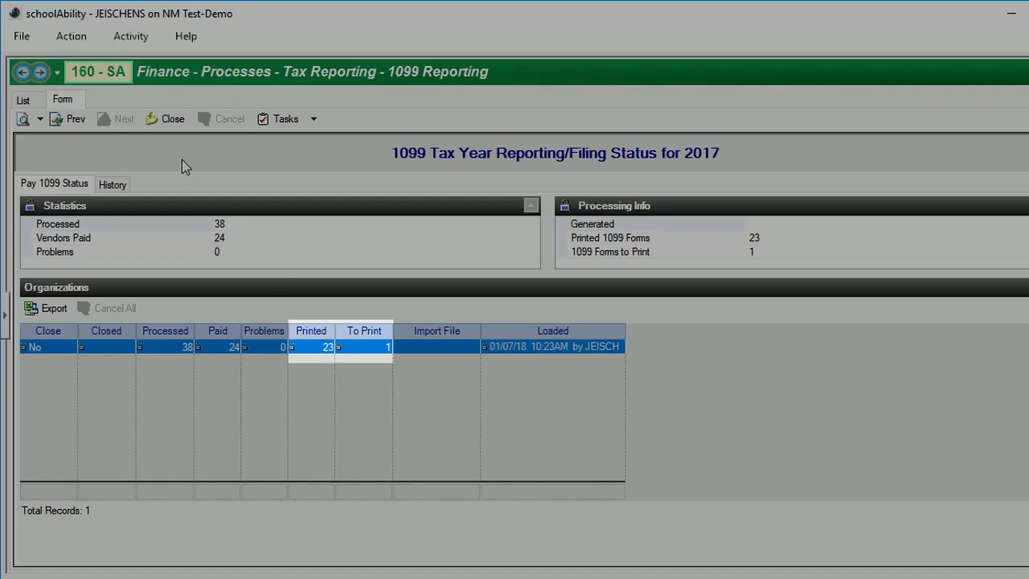
{"action": "left_click", "coordinate": [38, 120]}
{"action": "left_click", "coordinate": [44, 139]}
- Enlarge the Travers Mechanical Services 1099-MISC to review it, and close the report and tax year record to return to the list
{"action": "left_click", "coordinate": [282, 49]}
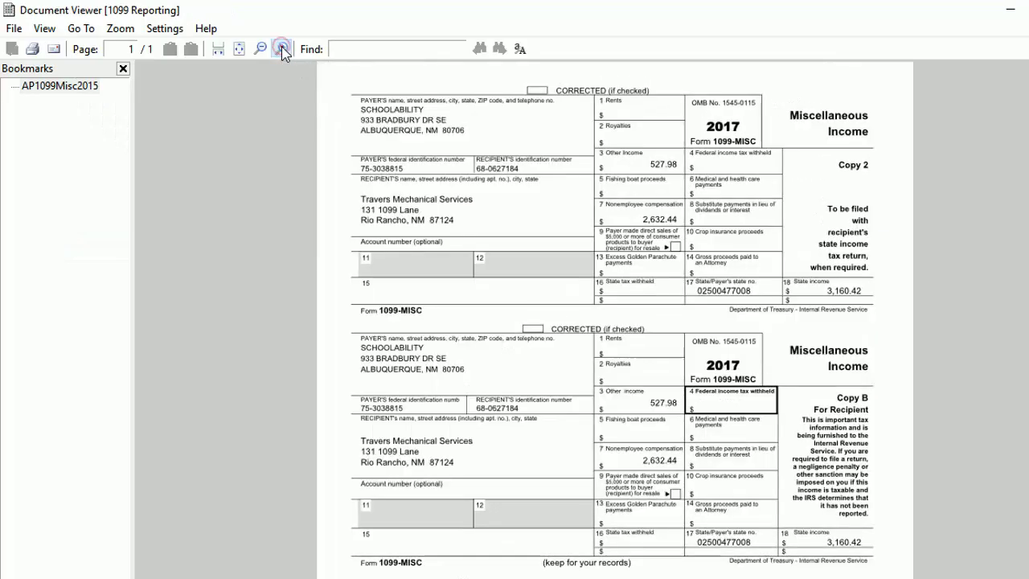
{"action": "left_click", "coordinate": [282, 48]}
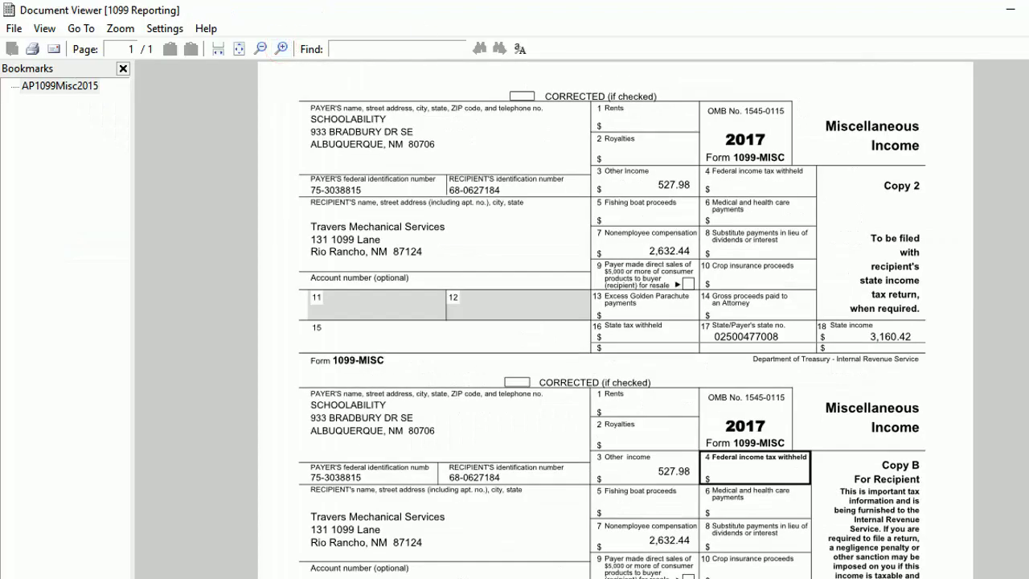
{"action": "key", "text": "alt+F4"}
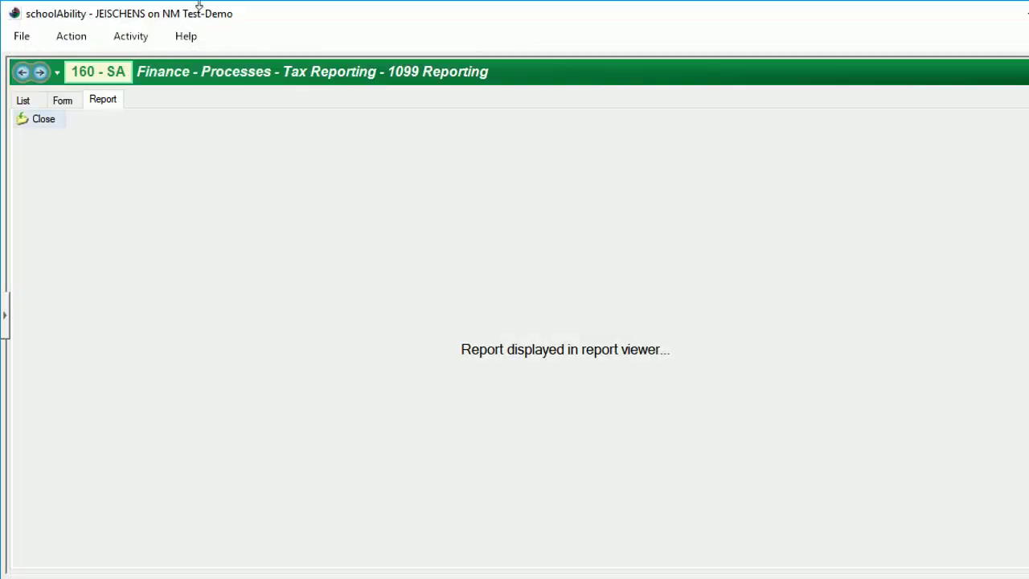
{"action": "left_click", "coordinate": [43, 119]}
{"action": "left_click", "coordinate": [169, 121]}
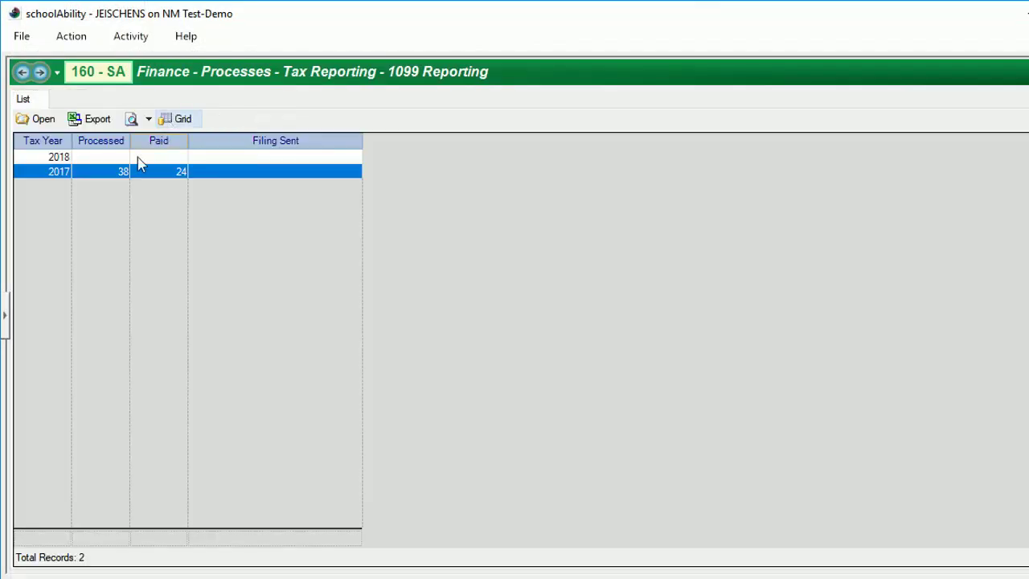
- Open the 2017 tax year record and generate its 1099 reporting data
{"action": "double_click", "coordinate": [106, 170]}
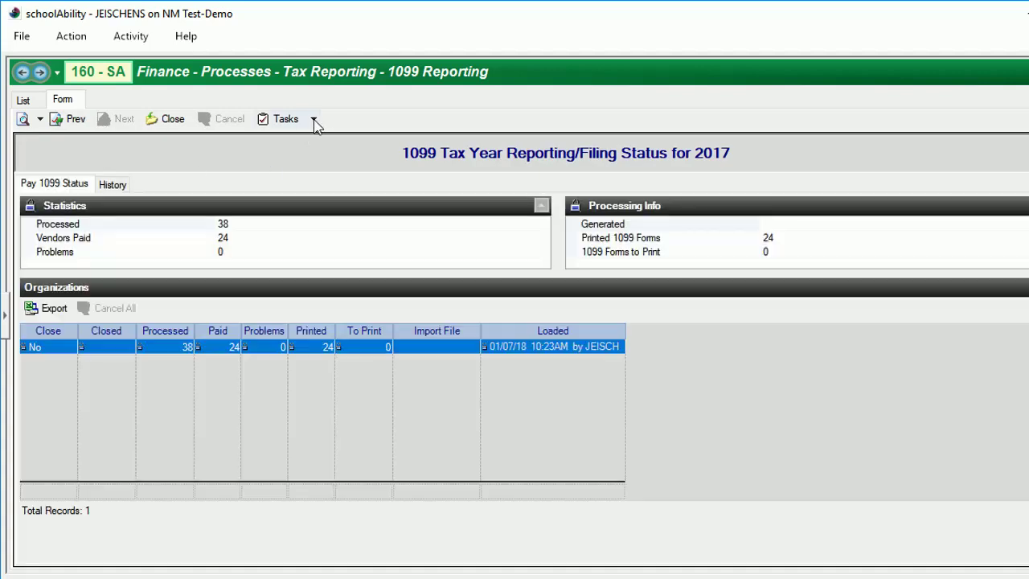
{"action": "left_click", "coordinate": [313, 121]}
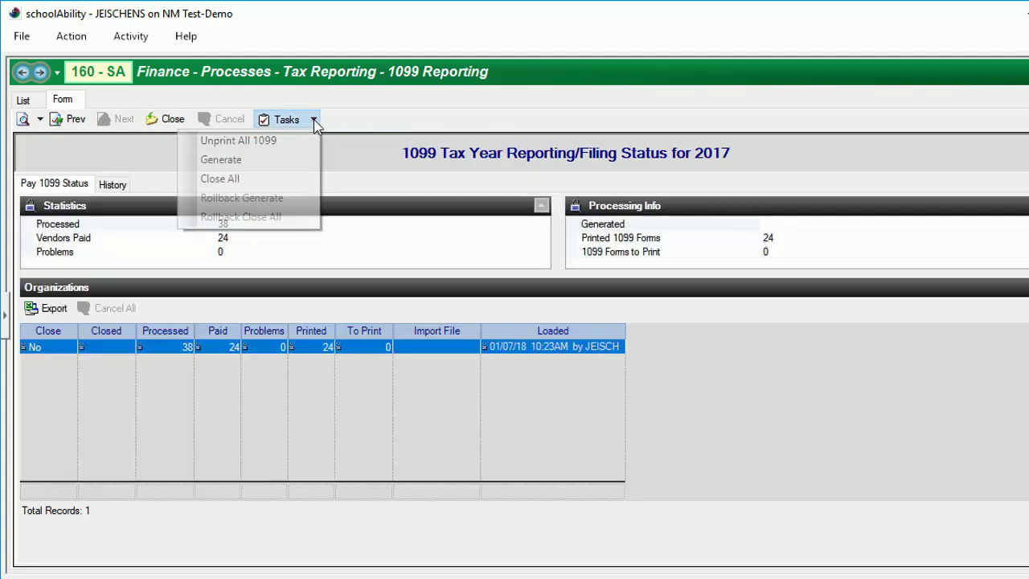
{"action": "left_click", "coordinate": [308, 159]}
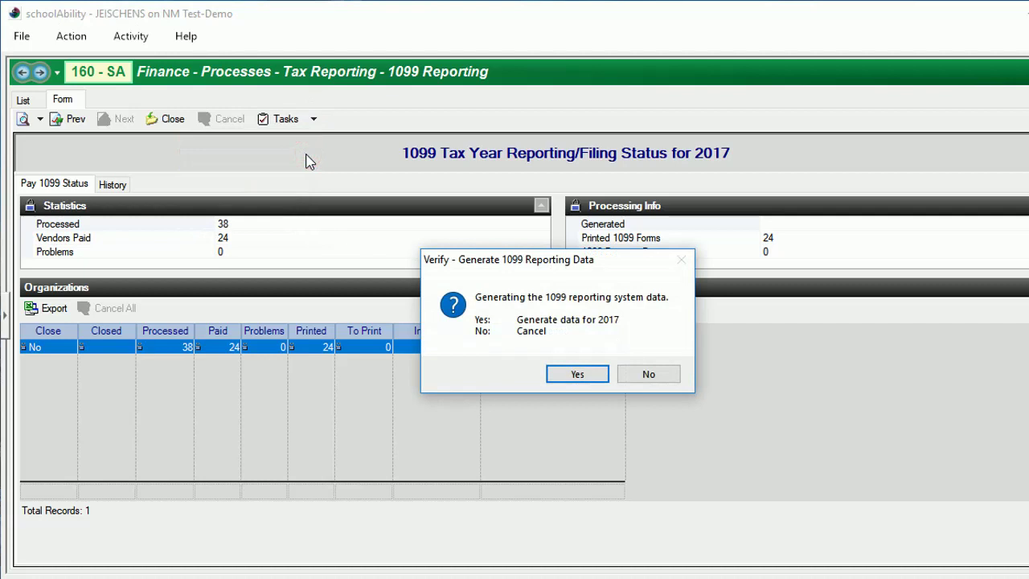
{"action": "left_click", "coordinate": [603, 377]}
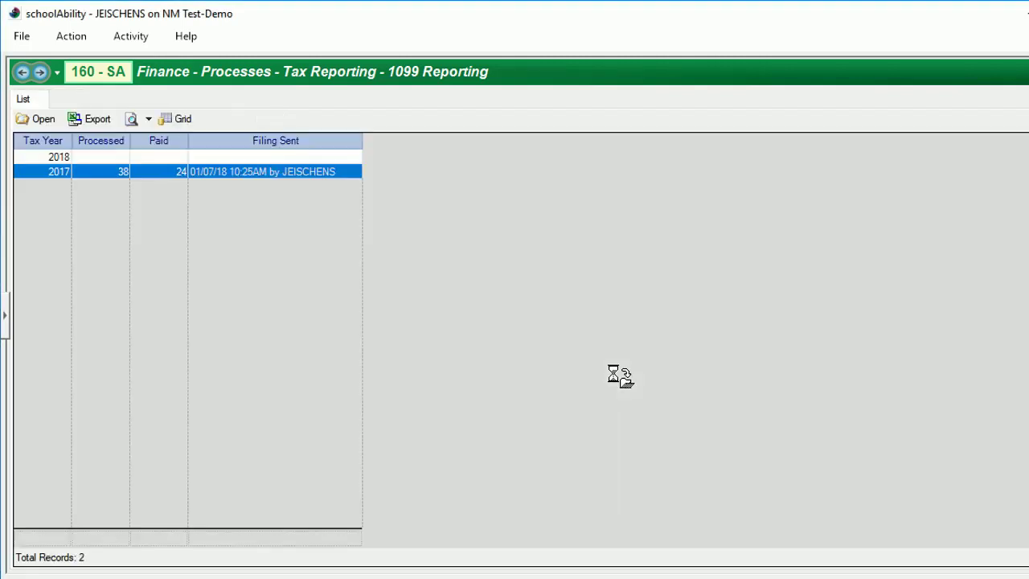
- Reopen the 2017 tax year record and roll back its generated 1099 reporting data with Rollback Generate
{"action": "double_click", "coordinate": [163, 173]}
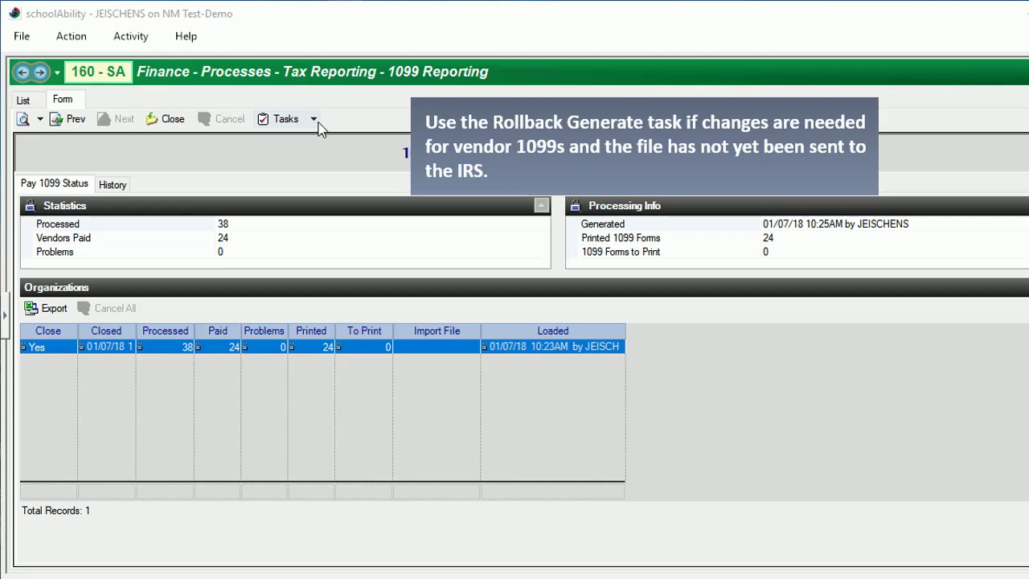
{"action": "left_click", "coordinate": [315, 120]}
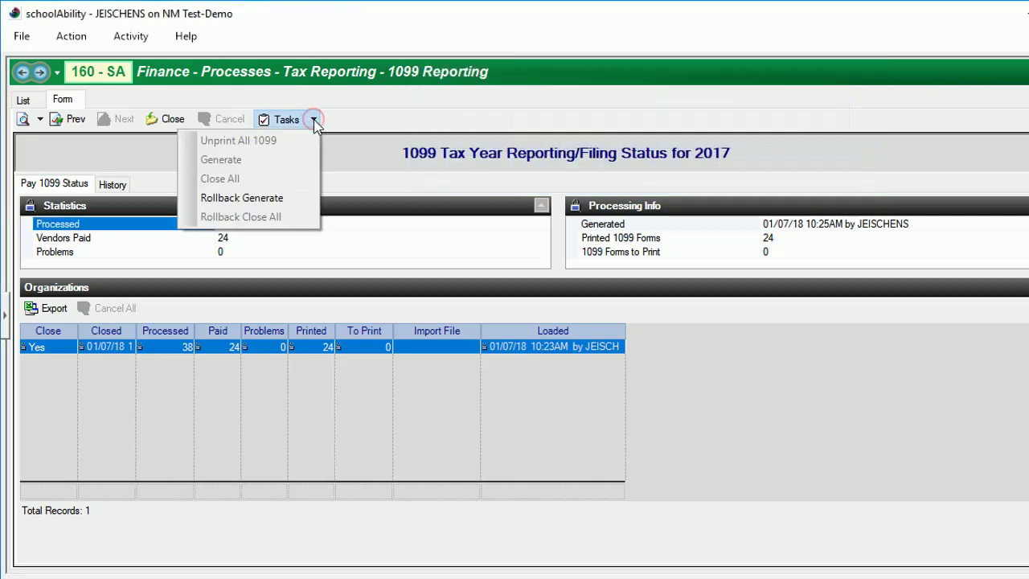
{"action": "left_click", "coordinate": [256, 200]}
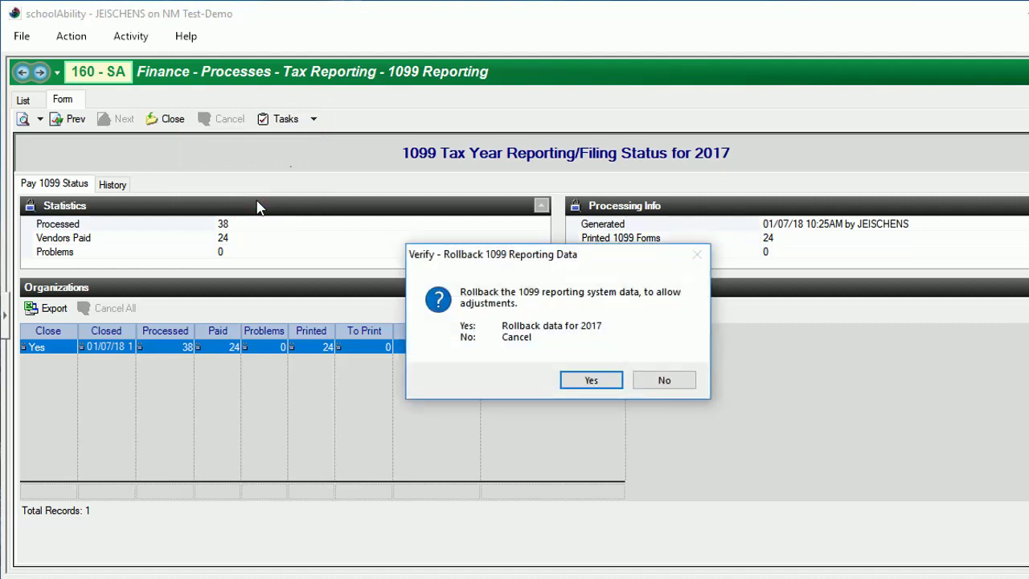
{"action": "left_click", "coordinate": [597, 382]}
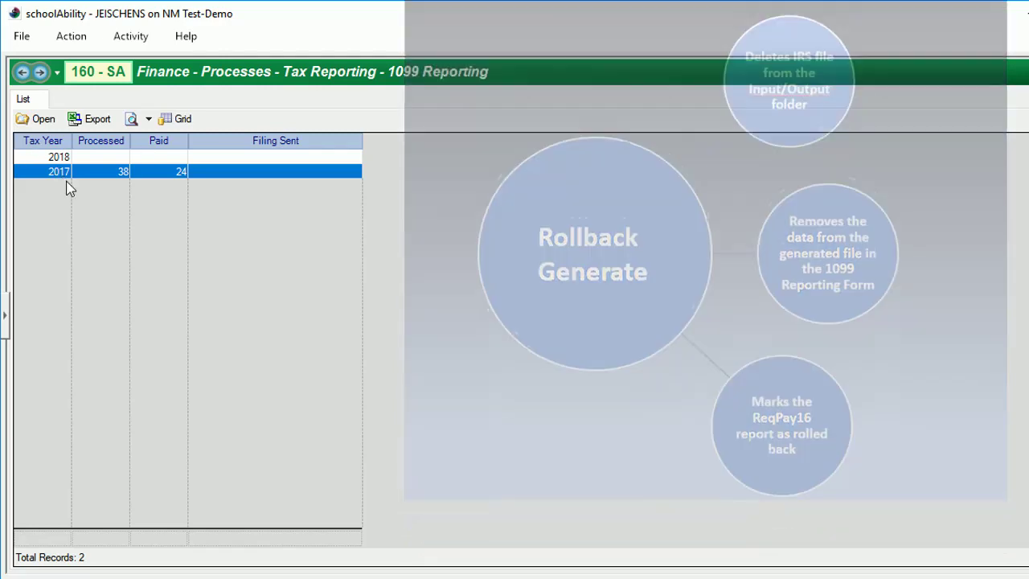
- Reopen the 2017 tax year record and run Rollback Close All to reopen its closed organization
{"action": "double_click", "coordinate": [66, 174]}
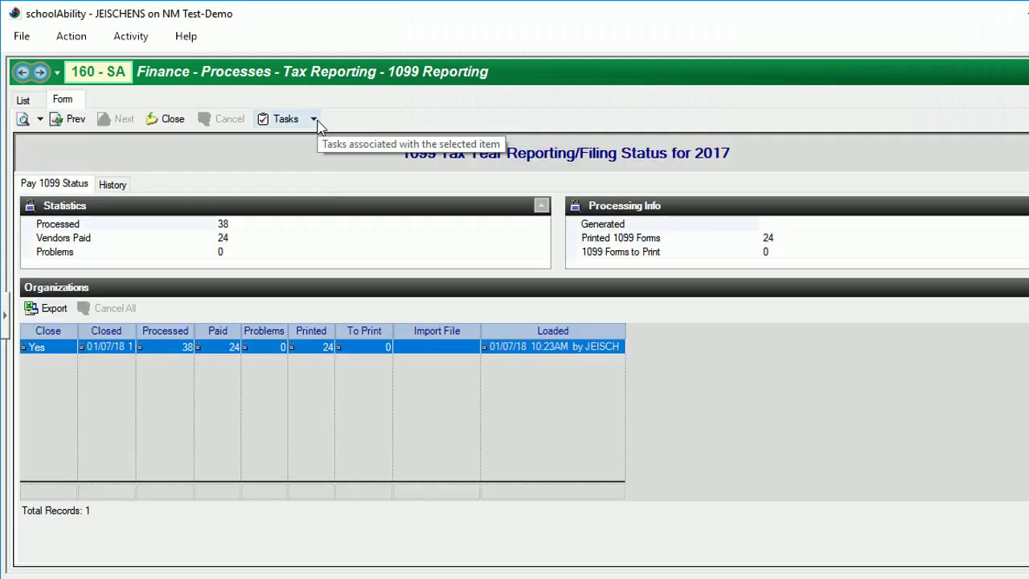
{"action": "left_click", "coordinate": [314, 121]}
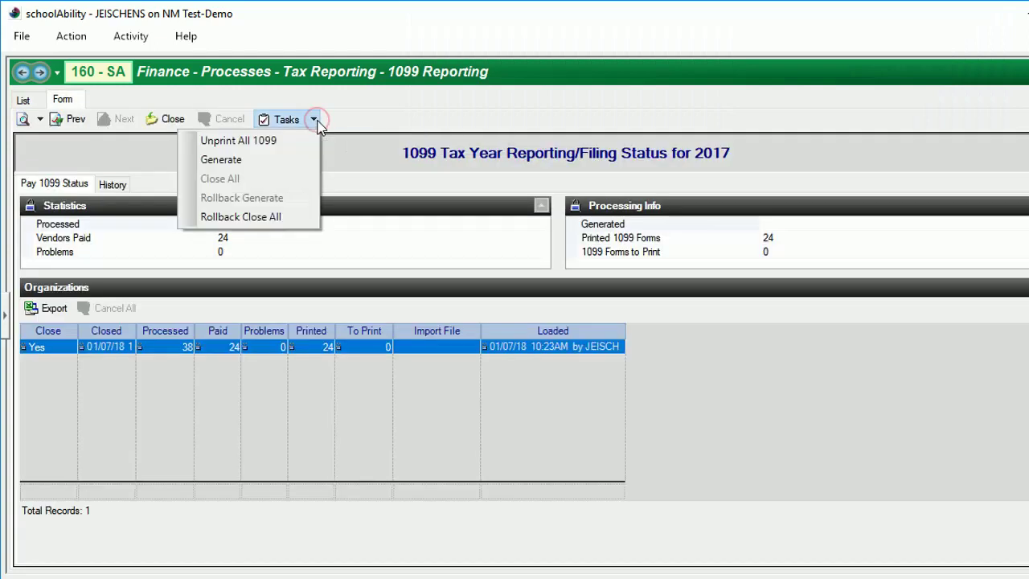
{"action": "left_click", "coordinate": [300, 218]}
{"action": "left_click", "coordinate": [623, 372]}
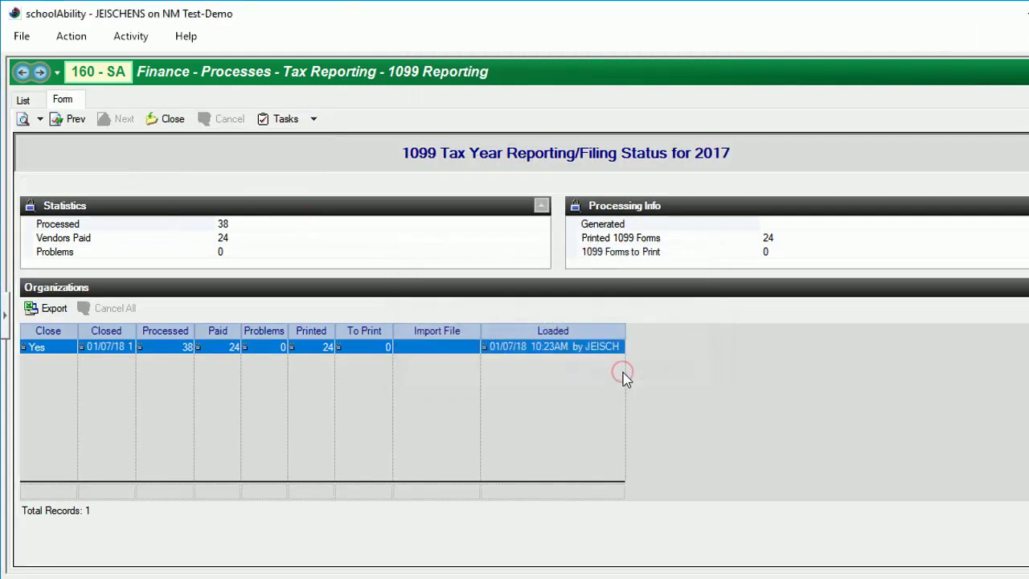